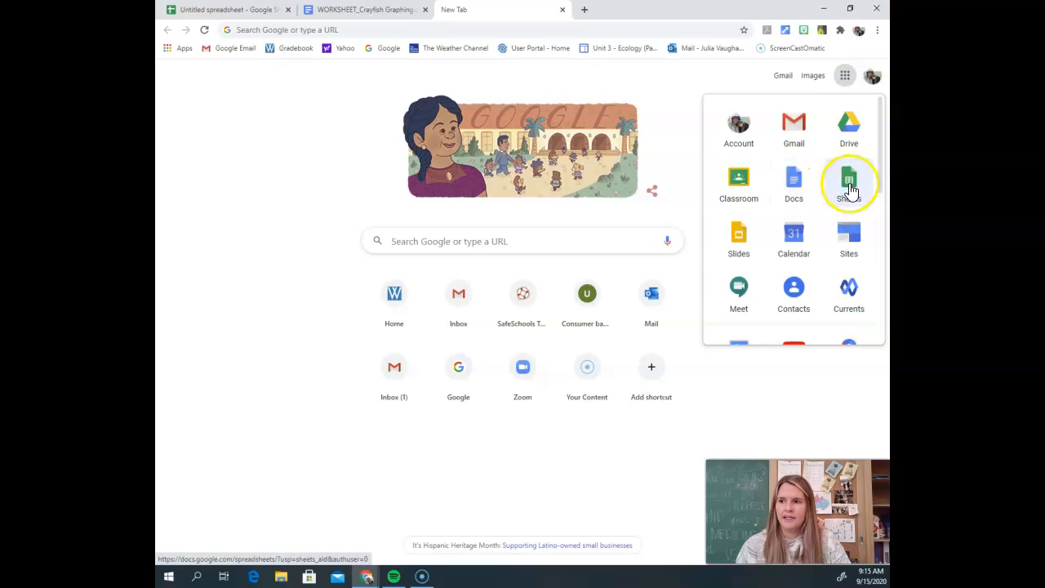
Step: Create a blank spreadsheet in Google Sheets and close its browser tab
{"action": "left_click", "coordinate": [848, 177]}
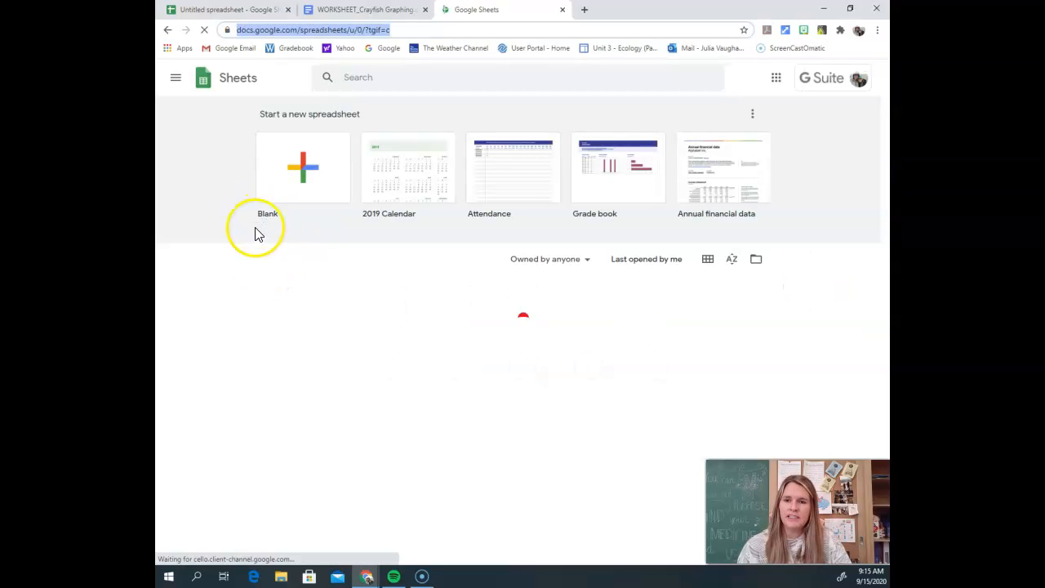
{"action": "left_click", "coordinate": [292, 168]}
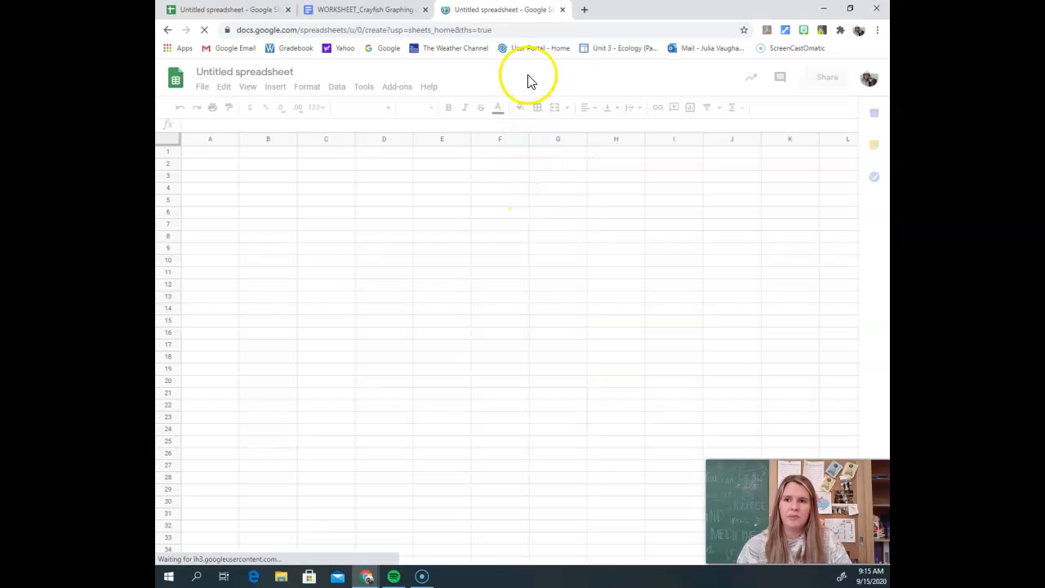
{"action": "left_click", "coordinate": [562, 10]}
Step: Copy the red crayfish average size table from the WORKSHEET_Crayfish Graphing document
{"action": "left_click", "coordinate": [237, 10]}
{"action": "left_click", "coordinate": [365, 9]}
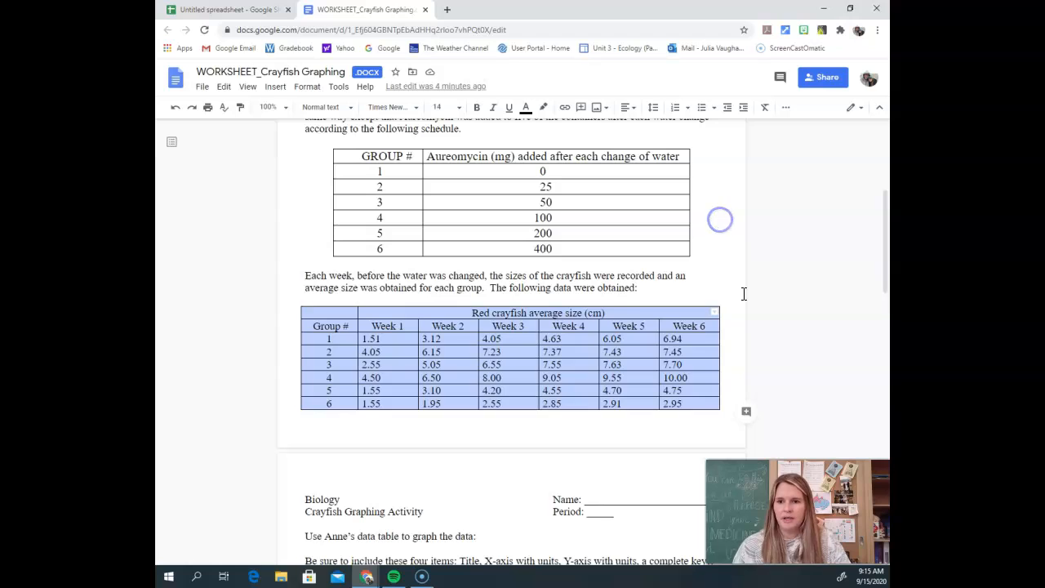
{"action": "left_click", "coordinate": [779, 343]}
{"action": "left_click_drag", "start_coordinate": [307, 298], "coordinate": [483, 362]}
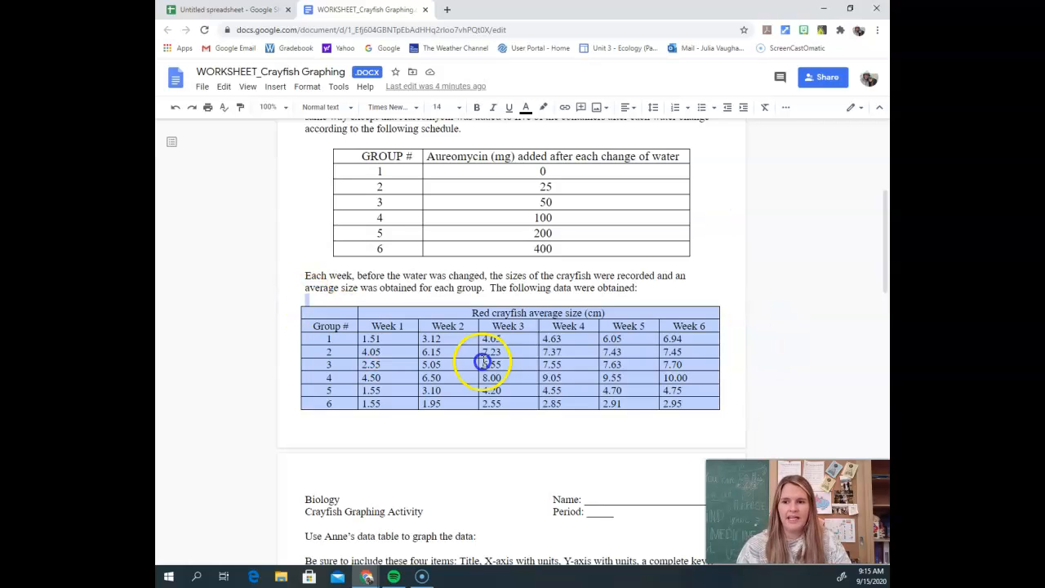
{"action": "right_click", "coordinate": [345, 329]}
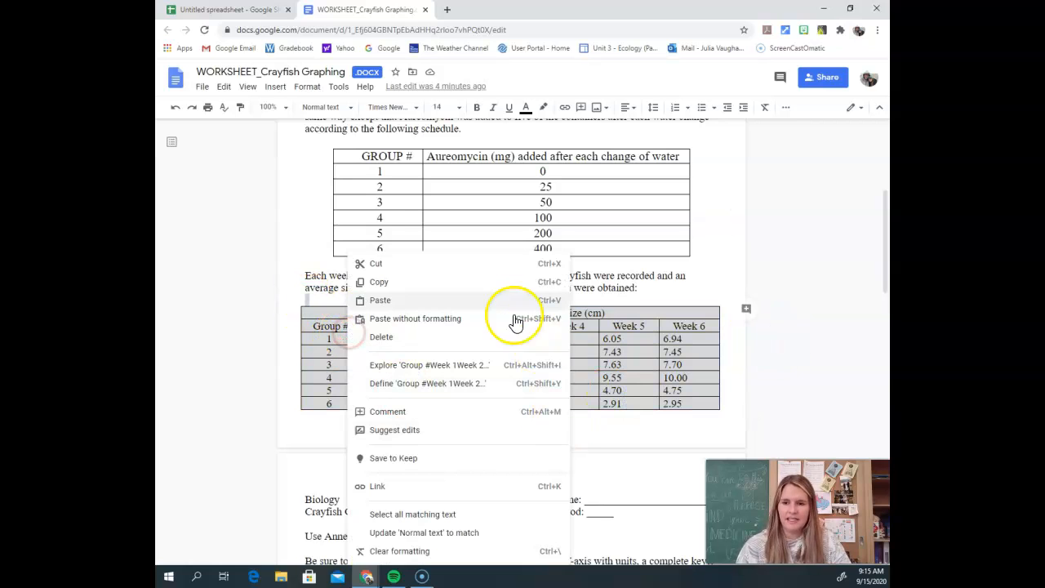
{"action": "left_click", "coordinate": [453, 295]}
Step: Return to the spreadsheet holding the crayfish table and insert a chart from the data range A3:G9
{"action": "left_click", "coordinate": [269, 10]}
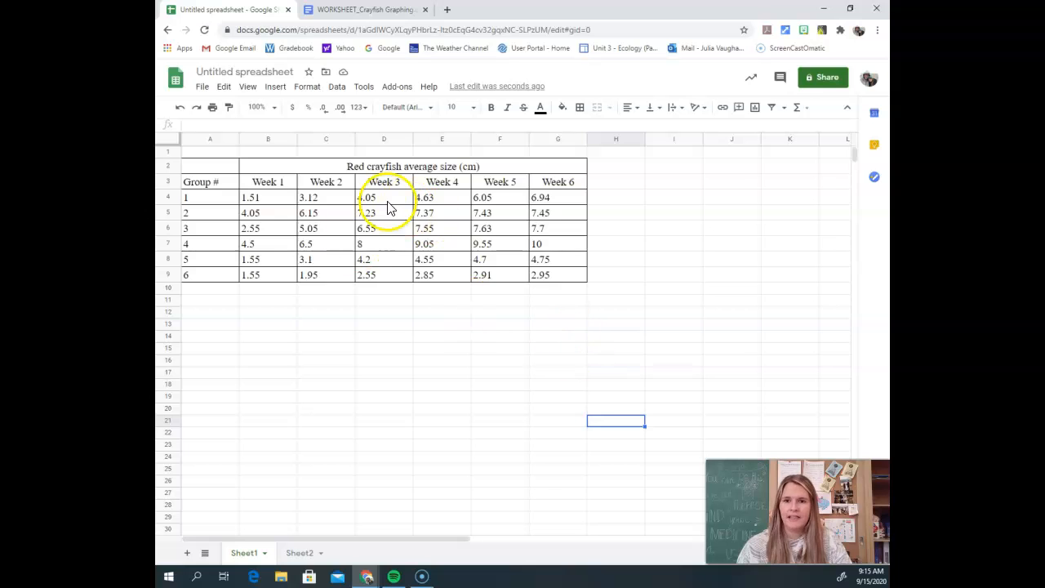
{"action": "left_click", "coordinate": [416, 338]}
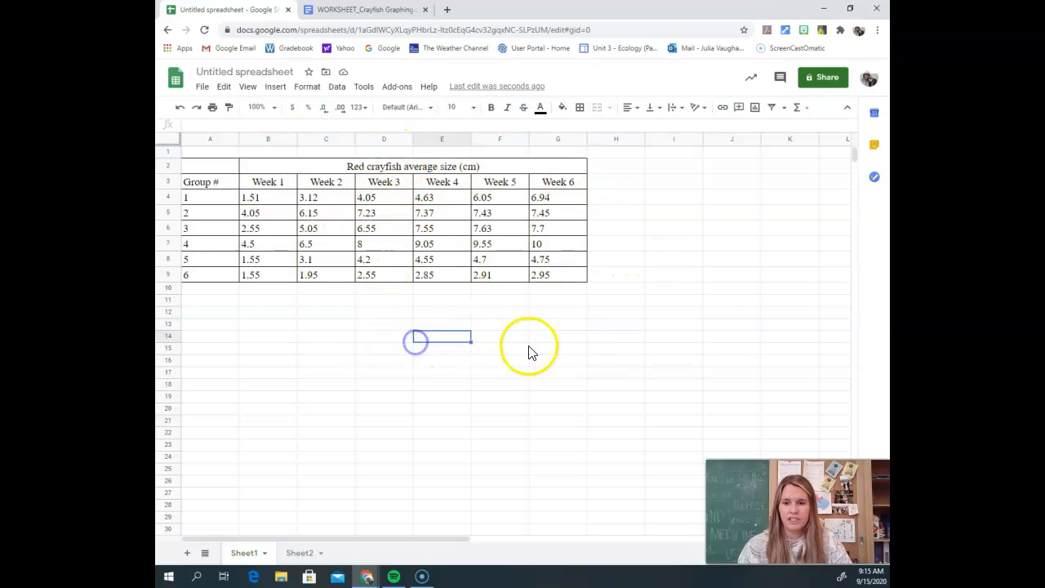
{"action": "left_click_drag", "start_coordinate": [204, 186], "coordinate": [562, 286]}
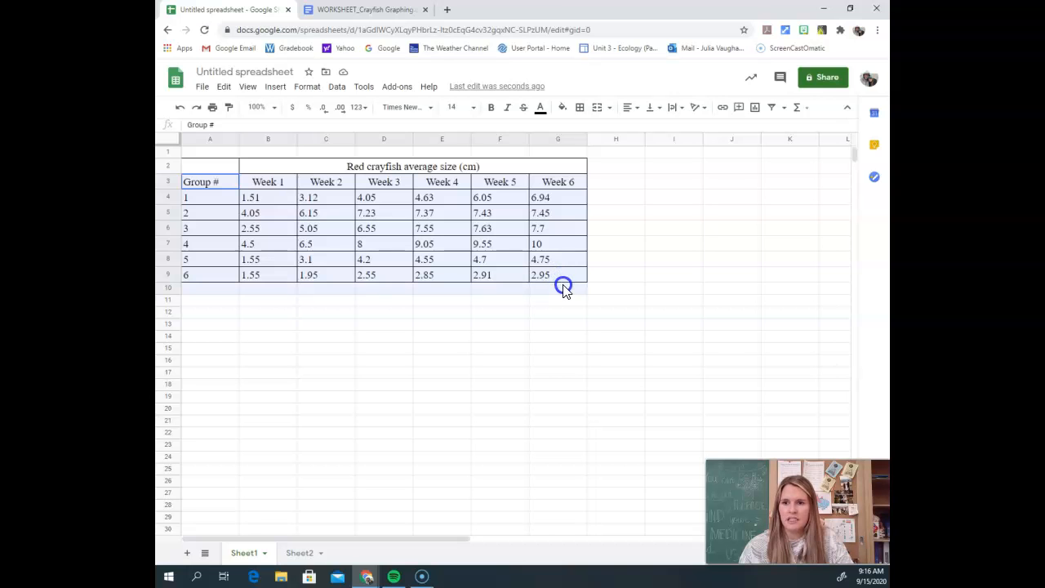
{"action": "right_click", "coordinate": [490, 325]}
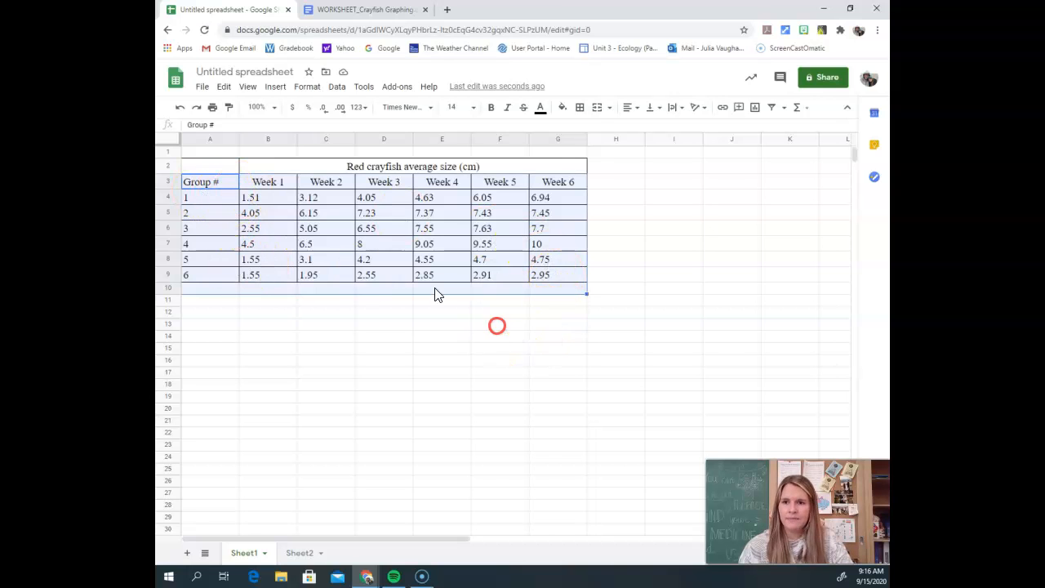
{"action": "left_click", "coordinate": [222, 187]}
{"action": "left_click_drag", "start_coordinate": [222, 187], "coordinate": [566, 278]}
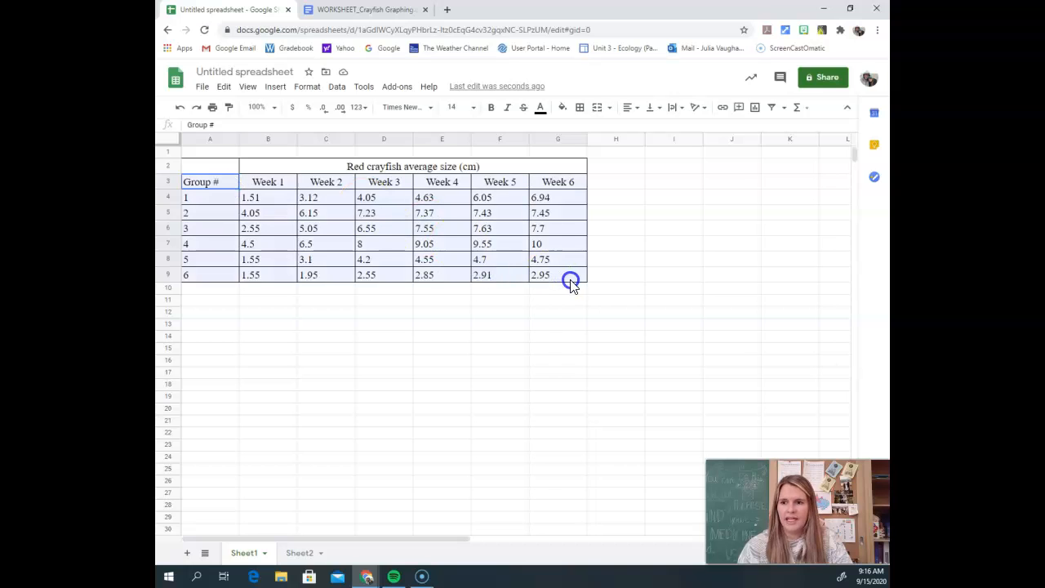
{"action": "left_click", "coordinate": [276, 88]}
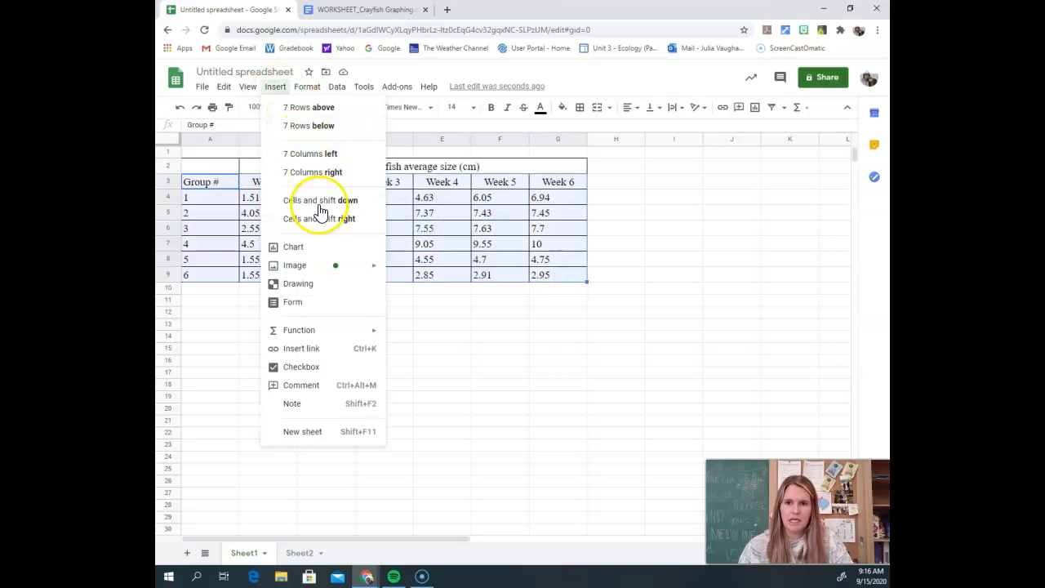
{"action": "left_click", "coordinate": [330, 246]}
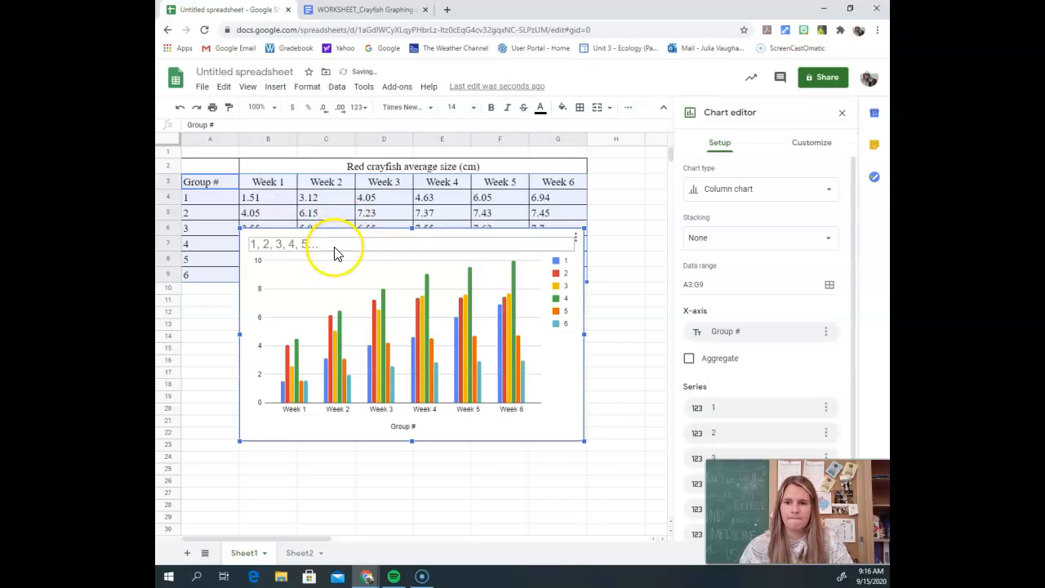
Step: Move the chart below the data table and change its type to Line chart
{"action": "left_click_drag", "start_coordinate": [478, 252], "coordinate": [443, 306]}
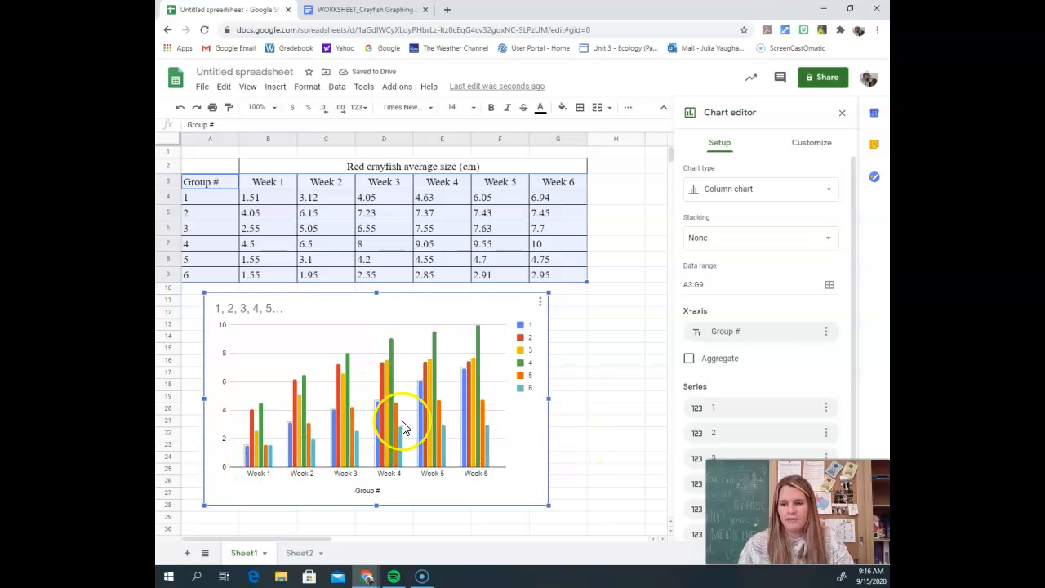
{"action": "left_click", "coordinate": [771, 195]}
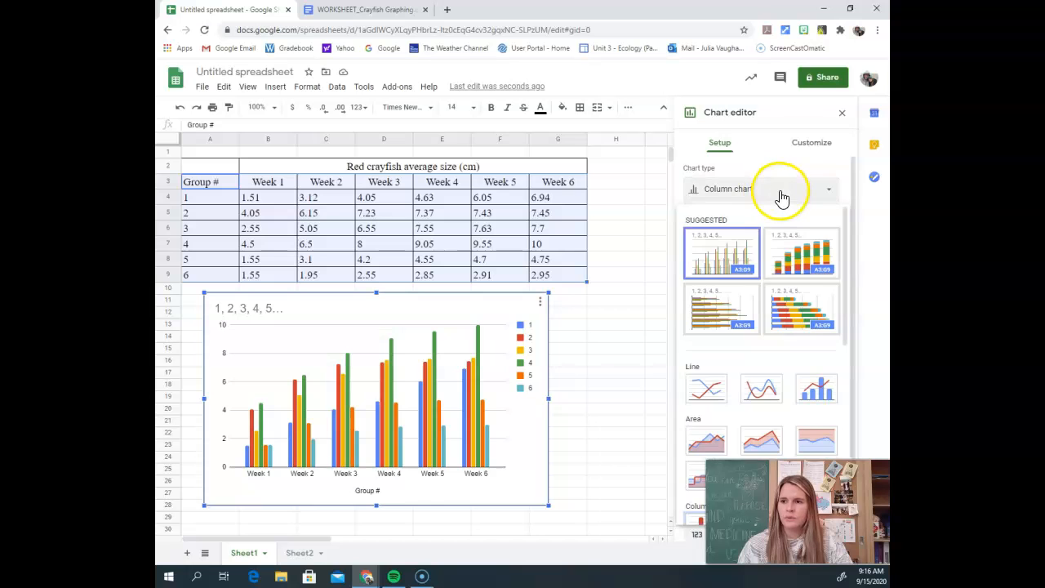
{"action": "left_click", "coordinate": [705, 391]}
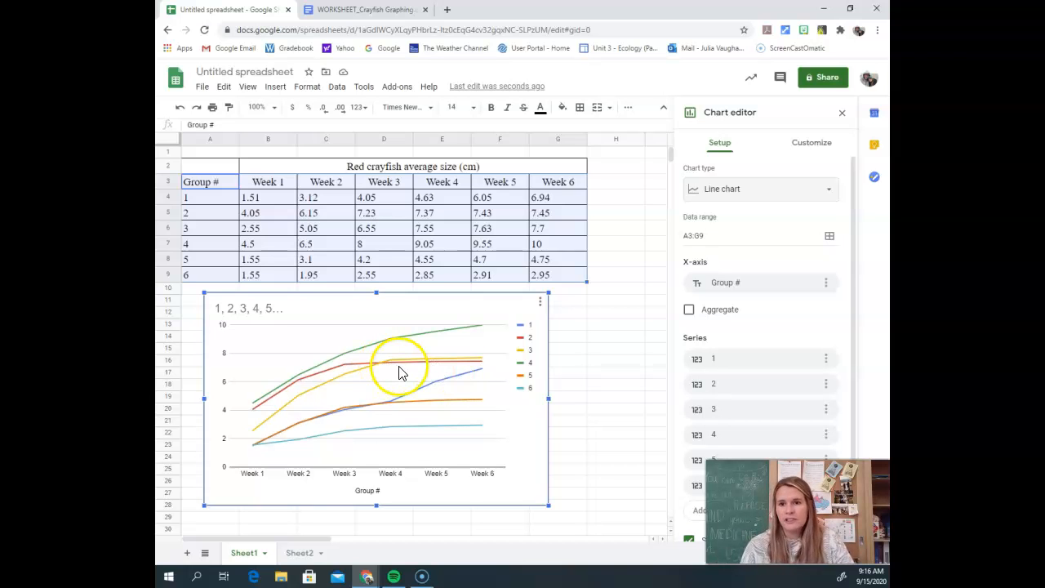
Step: Replace the chart title with the text "Title Here"
{"action": "left_click", "coordinate": [268, 312]}
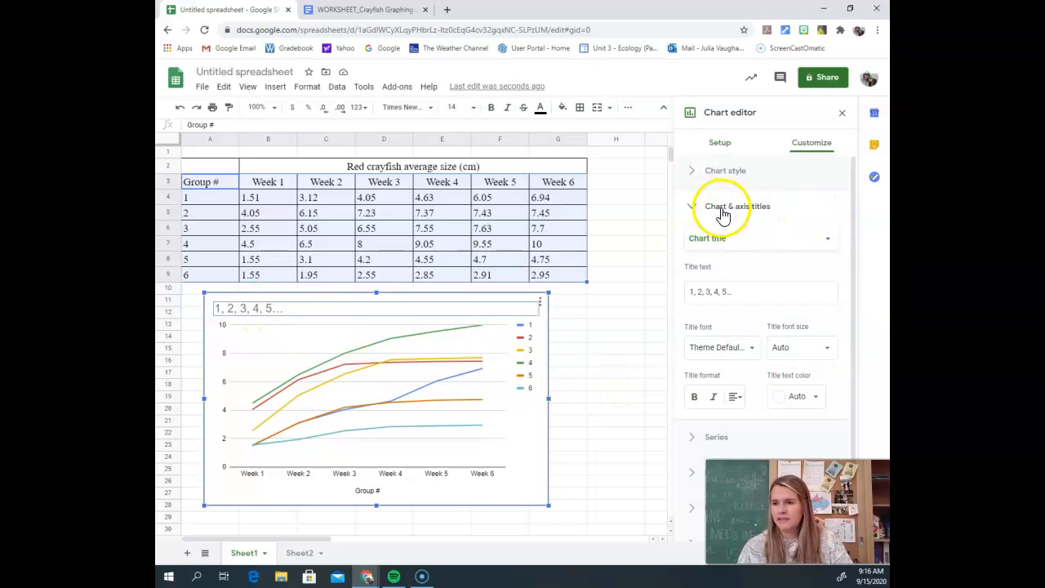
{"action": "left_click", "coordinate": [701, 292]}
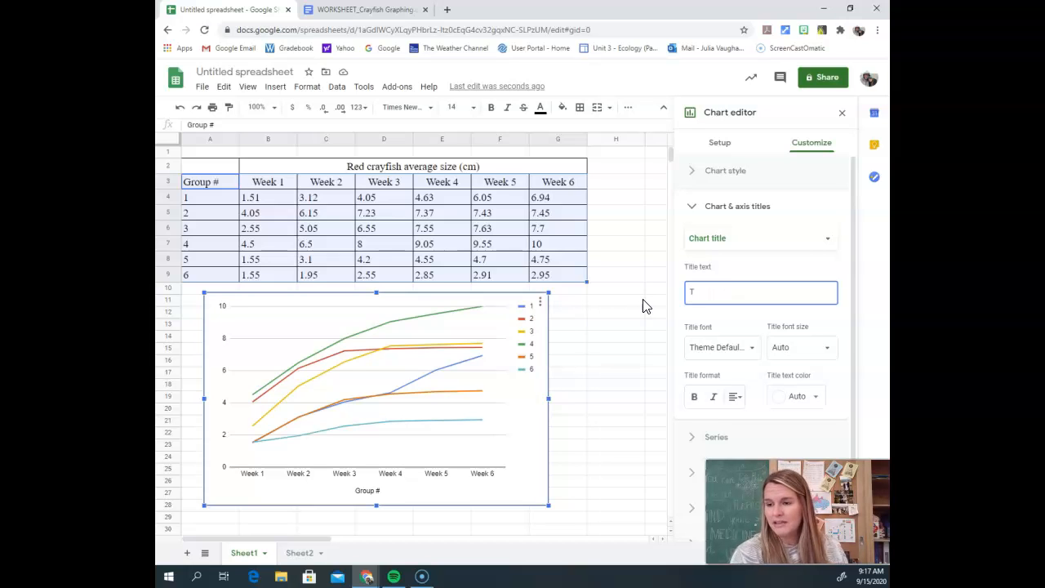
{"action": "type", "text": "itle Here"}
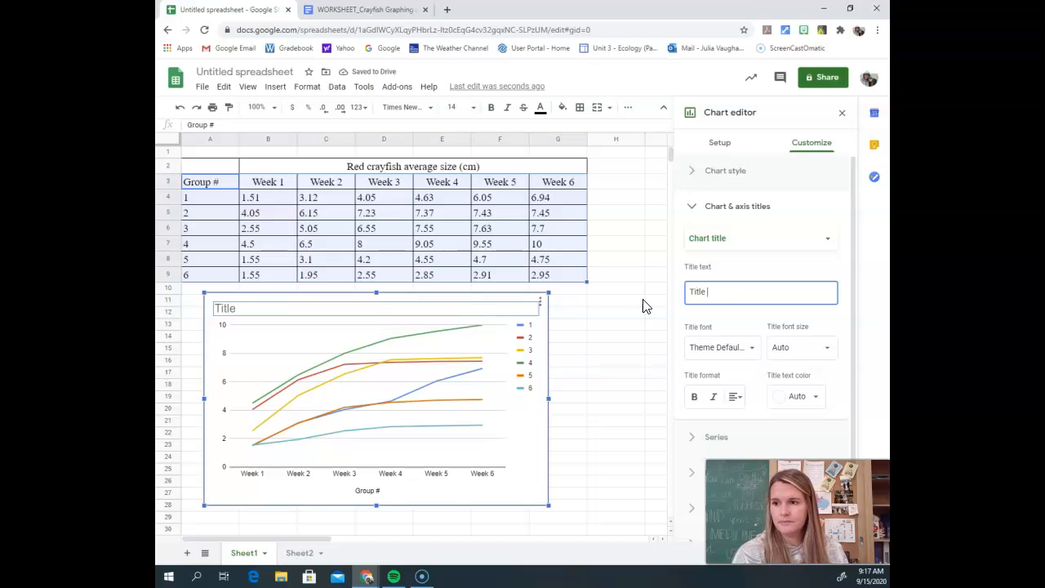
Step: Centre the chart title and make it bold
{"action": "left_click", "coordinate": [737, 398]}
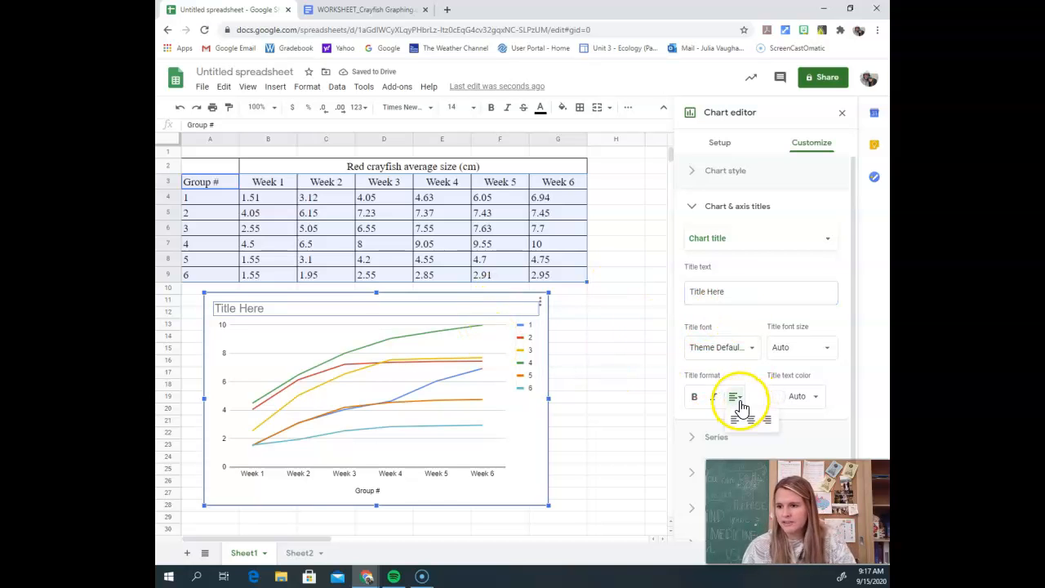
{"action": "left_click", "coordinate": [750, 418]}
{"action": "left_click", "coordinate": [693, 396]}
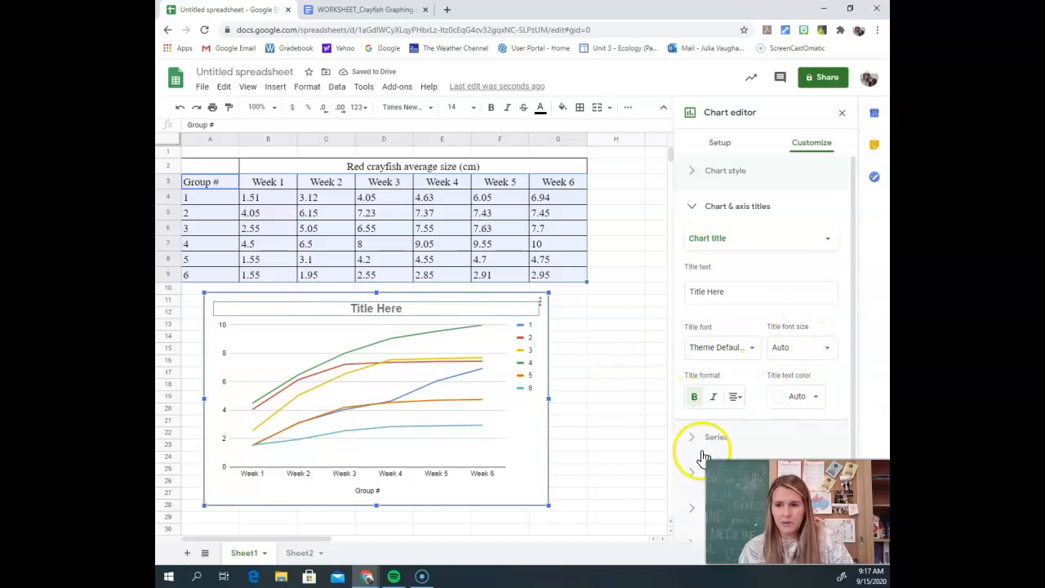
{"action": "left_click", "coordinate": [622, 424]}
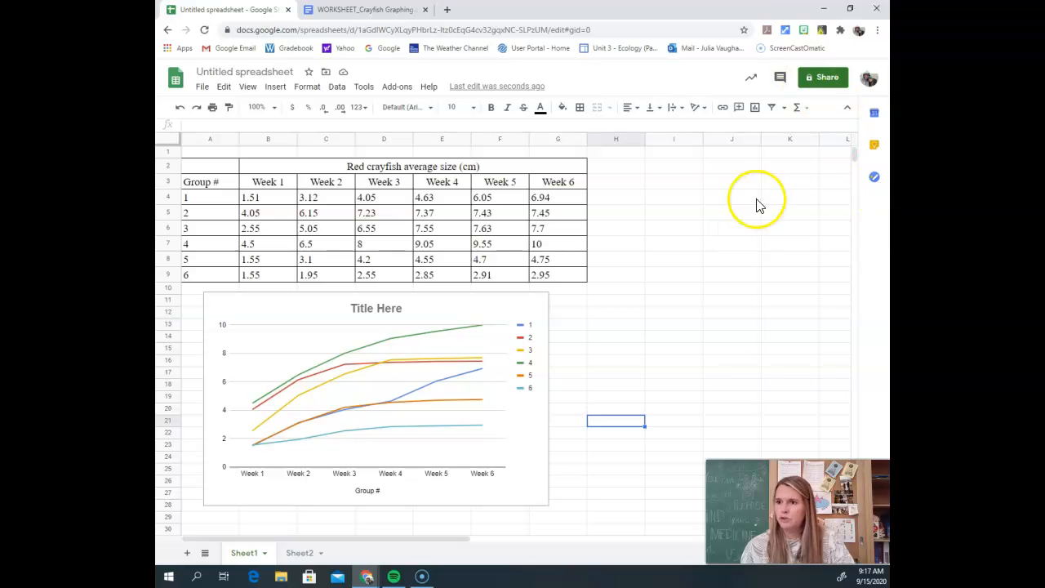
Step: Reopen the chart for editing and set its horizontal axis title to "Week Number"
{"action": "double_click", "coordinate": [389, 366]}
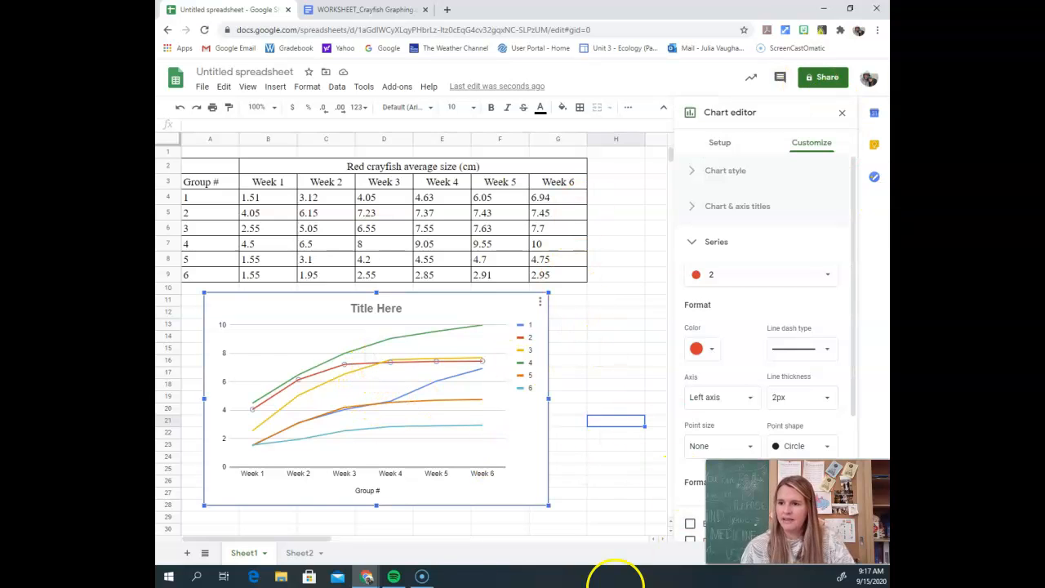
{"action": "left_click", "coordinate": [372, 491]}
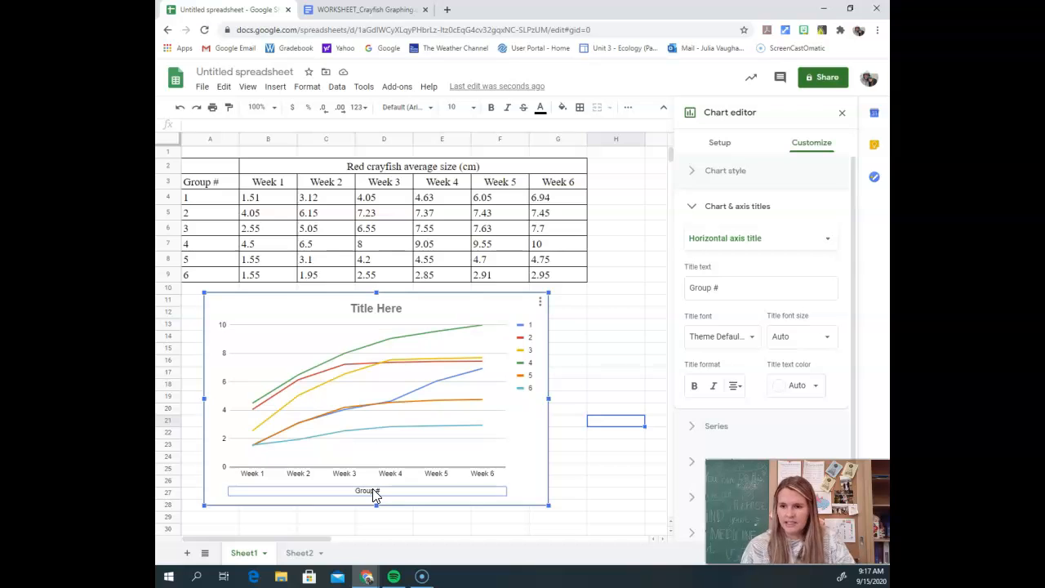
{"action": "left_click", "coordinate": [246, 478]}
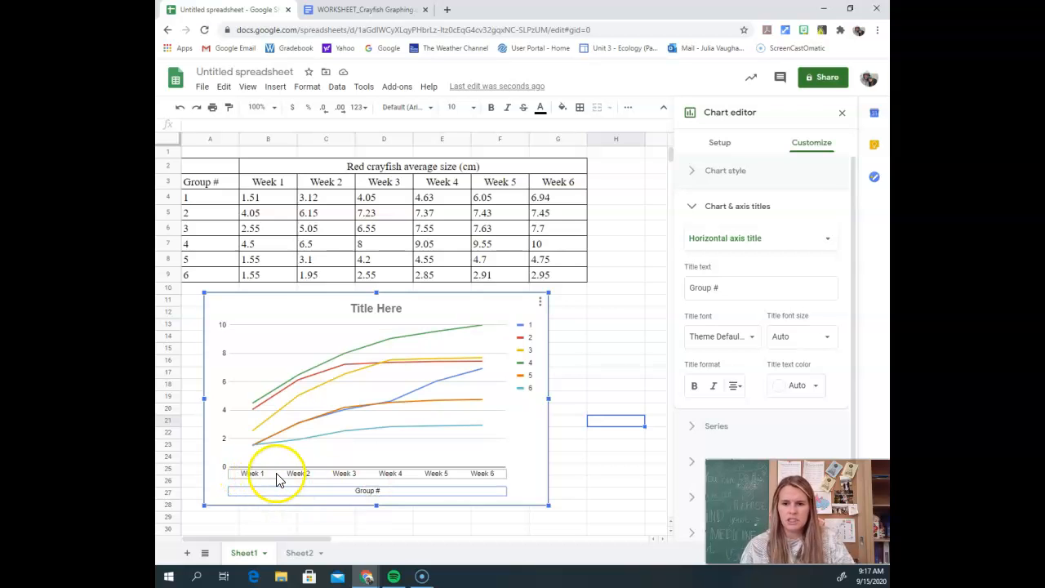
{"action": "triple_click", "coordinate": [731, 291]}
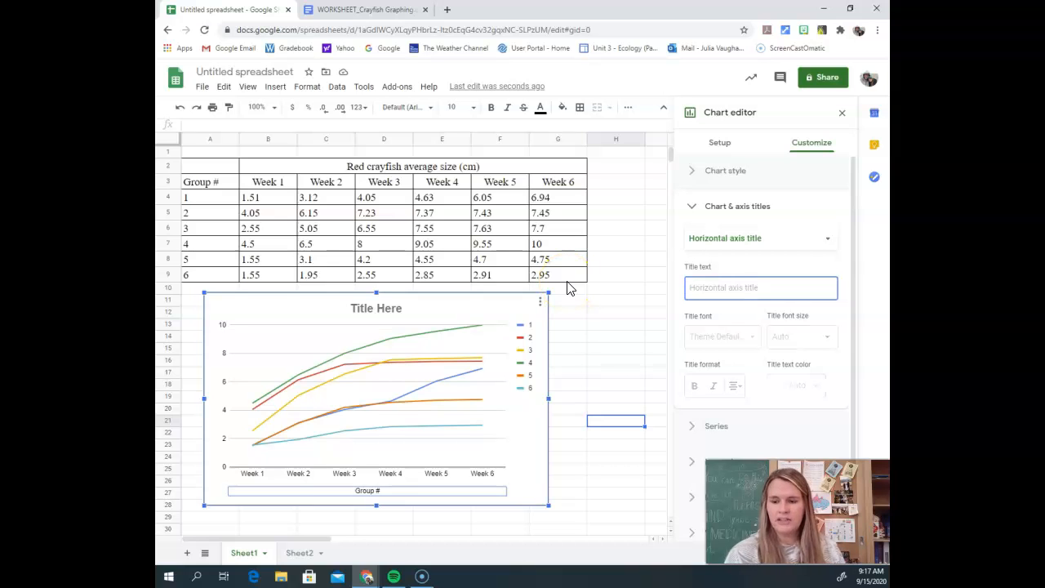
{"action": "type", "text": "W"}
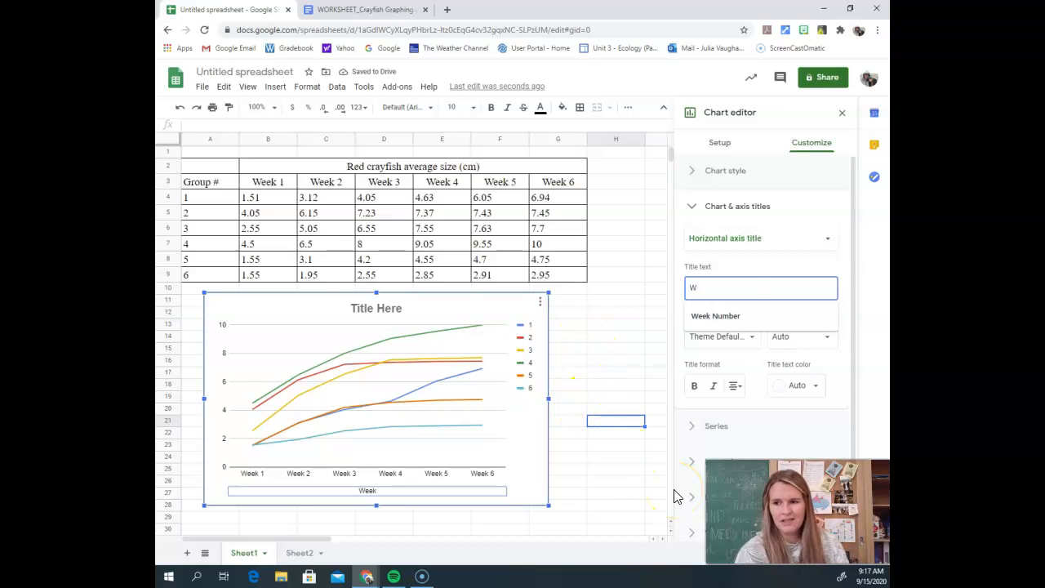
{"action": "key", "text": "BackSpace"}
{"action": "type", "text": "Week Number"}
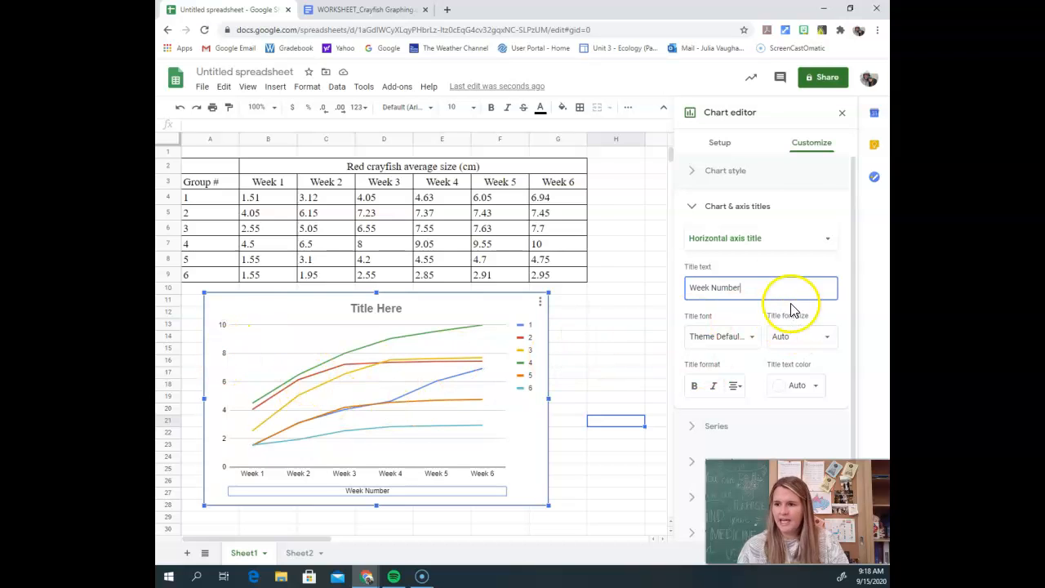
Step: Set the chart's vertical axis title to "Average size (cm)"
{"action": "left_click", "coordinate": [762, 241]}
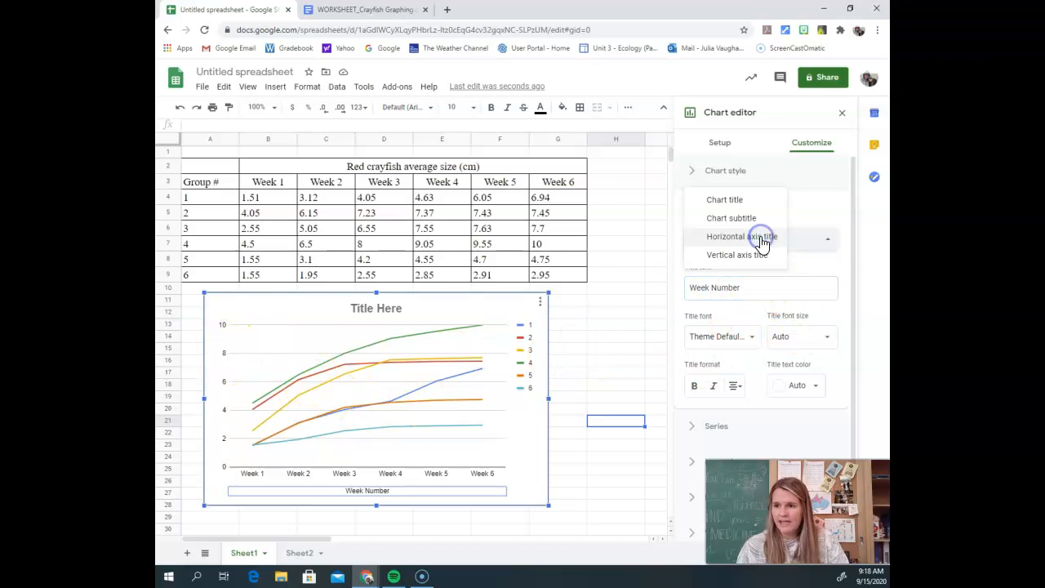
{"action": "left_click", "coordinate": [758, 256]}
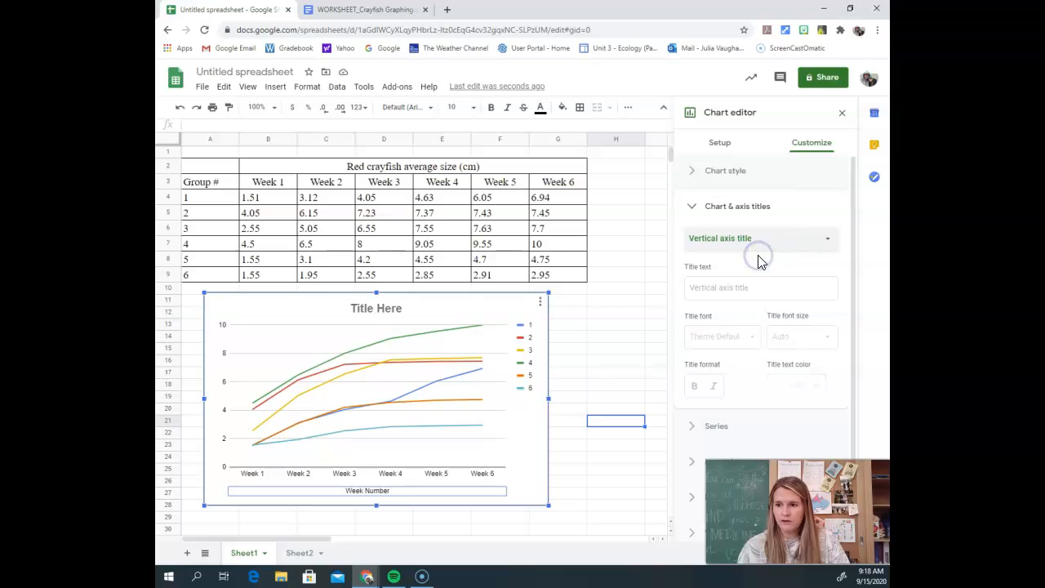
{"action": "left_click", "coordinate": [725, 289]}
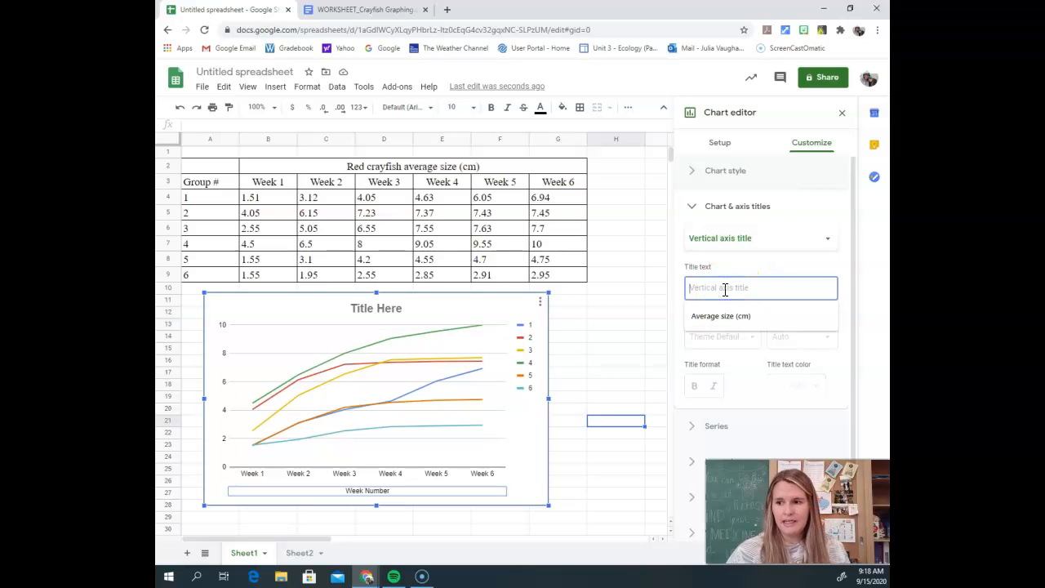
{"action": "left_click", "coordinate": [729, 316]}
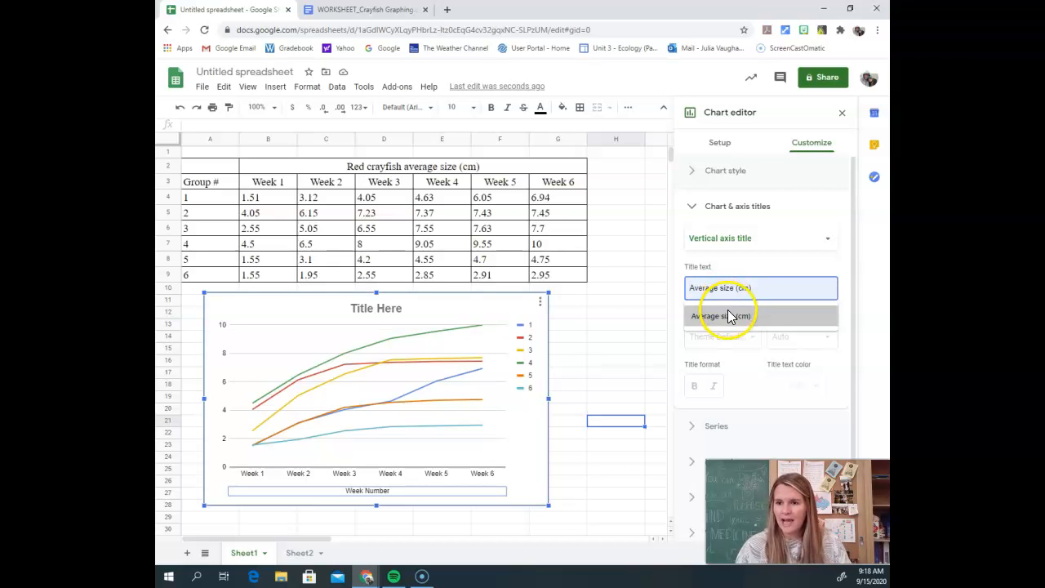
{"action": "left_click", "coordinate": [729, 316]}
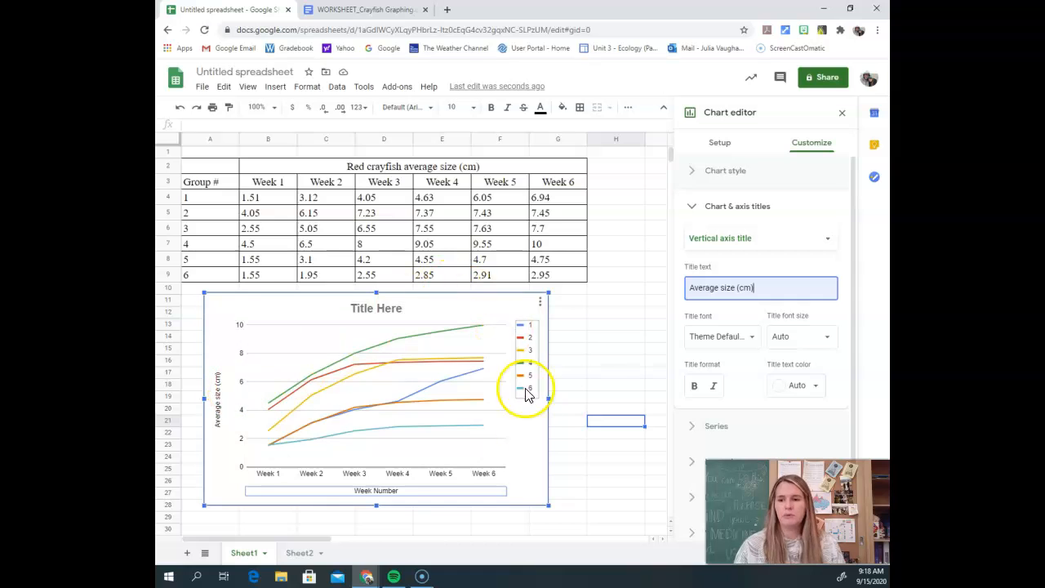
Step: Open the chart's legend settings, try the legend position Bottom, and settle on Top
{"action": "left_click", "coordinate": [535, 346]}
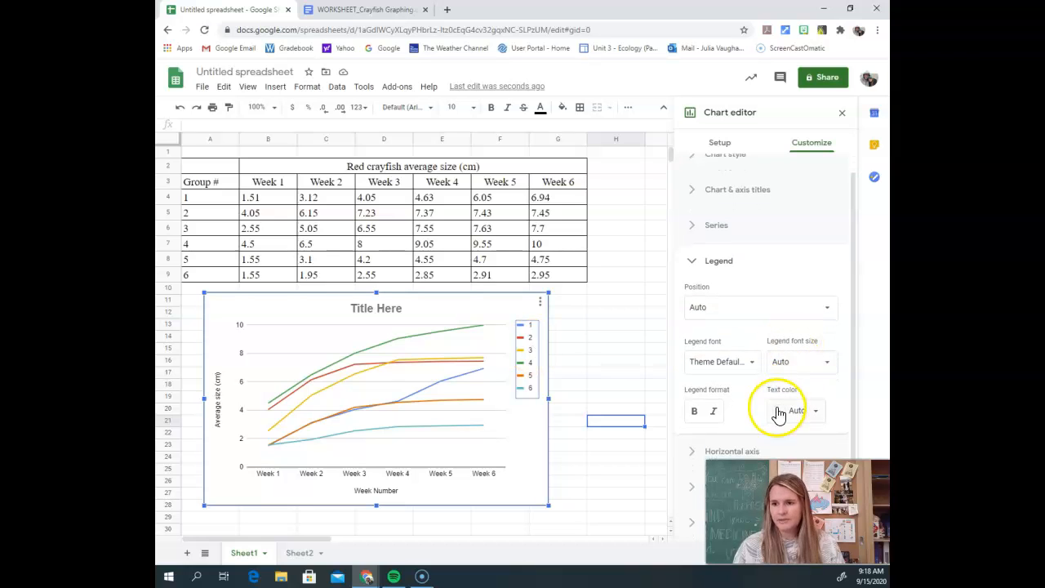
{"action": "left_click", "coordinate": [716, 308]}
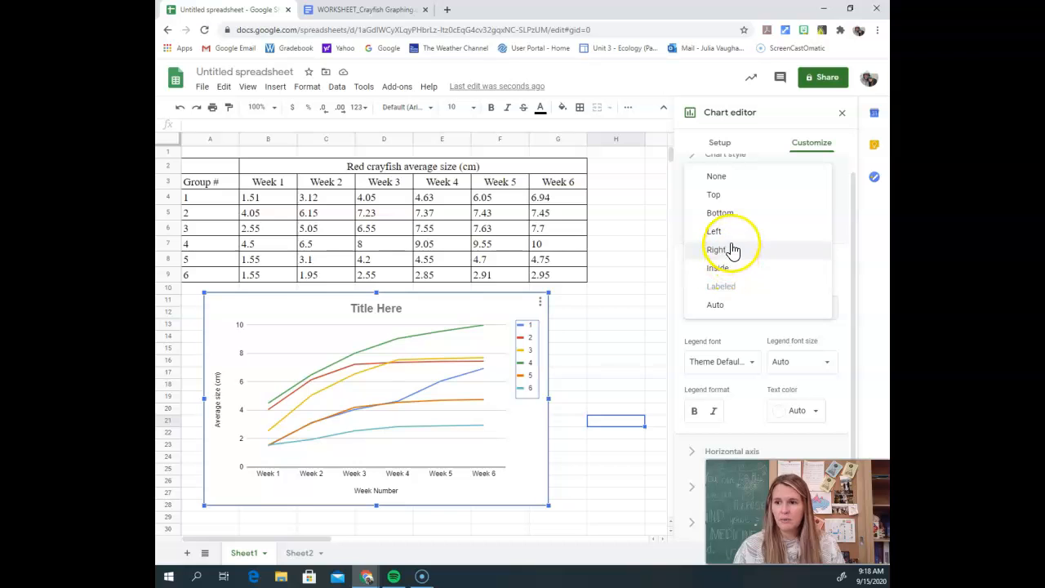
{"action": "left_click", "coordinate": [731, 218]}
{"action": "left_click", "coordinate": [753, 322]}
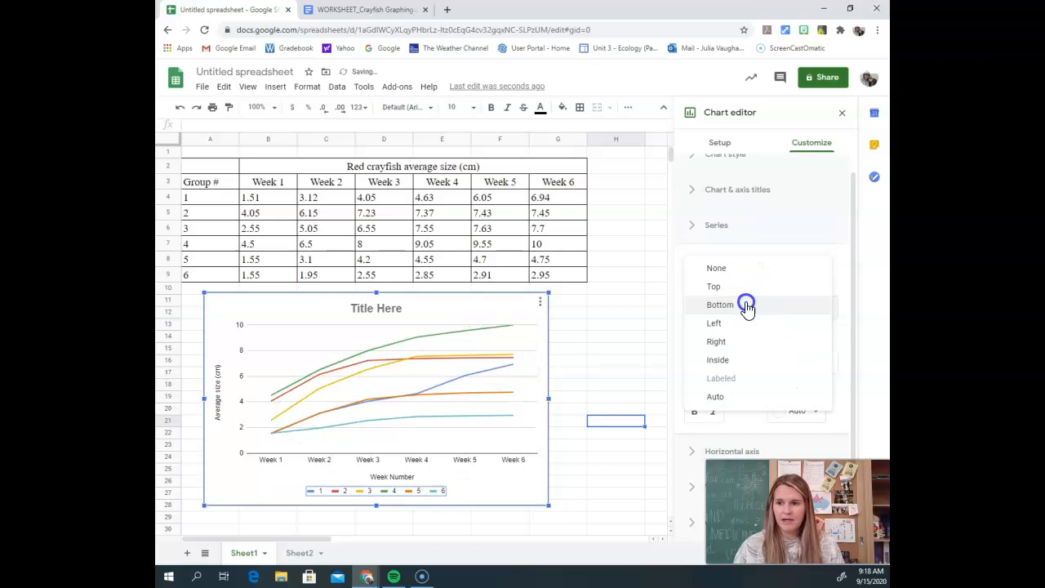
{"action": "left_click", "coordinate": [740, 285]}
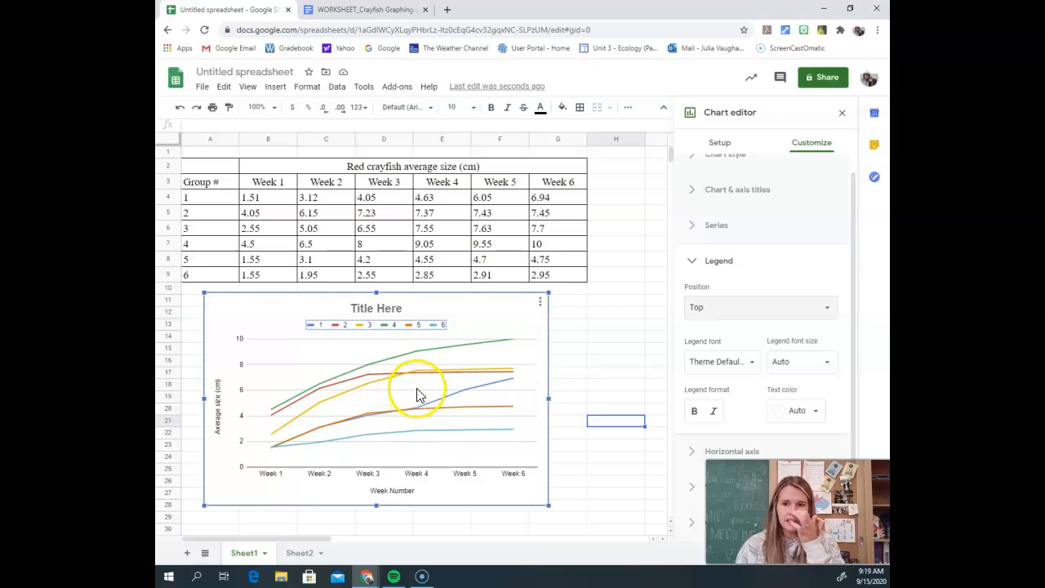
Step: Close the chart editor and paste the copied crayfish data table into the sheet starting at cell H20
{"action": "left_click", "coordinate": [492, 318]}
{"action": "key", "text": "Up"}
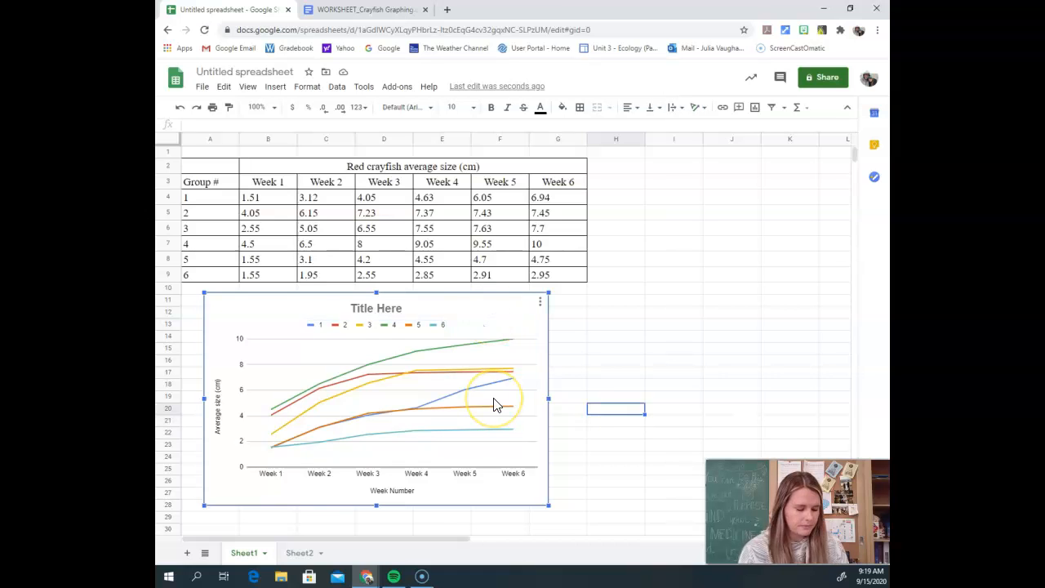
{"action": "type", "text": "Red crayfish average size (cm) Group #\tWeek 1\tWeek 2\tWeek 3\tWeek 4\tWeek 5\tWeek 6 1\t1.51\t3.12\t4.05\t4.63\t6.05\t6.94 2\t4.05\t6.15\t7.23\t7.37\t7.43\t7.45 3\t2.55\t5.05\t6.55\t7.55\t7.63\t7.7 4\t4.5\t6.5\t8\t9.05\t9.55\t10 5\t1.55\t3.1\t4.2\t4.55\t4.7\t4.75 6\t1.55\t1.95\t2.55\t2.85\t2.91\t2.95"}
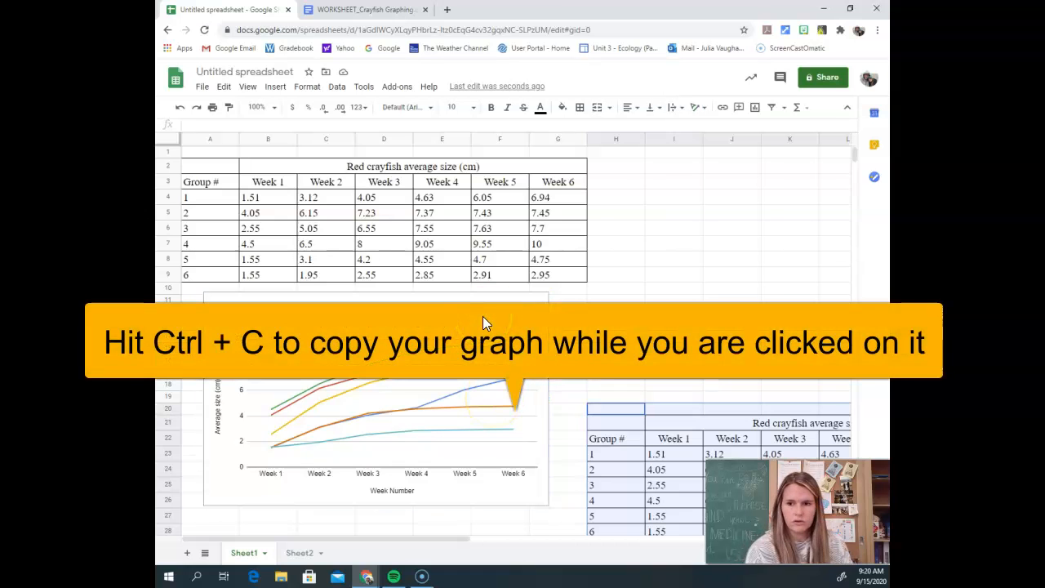
{"action": "left_click", "coordinate": [729, 298]}
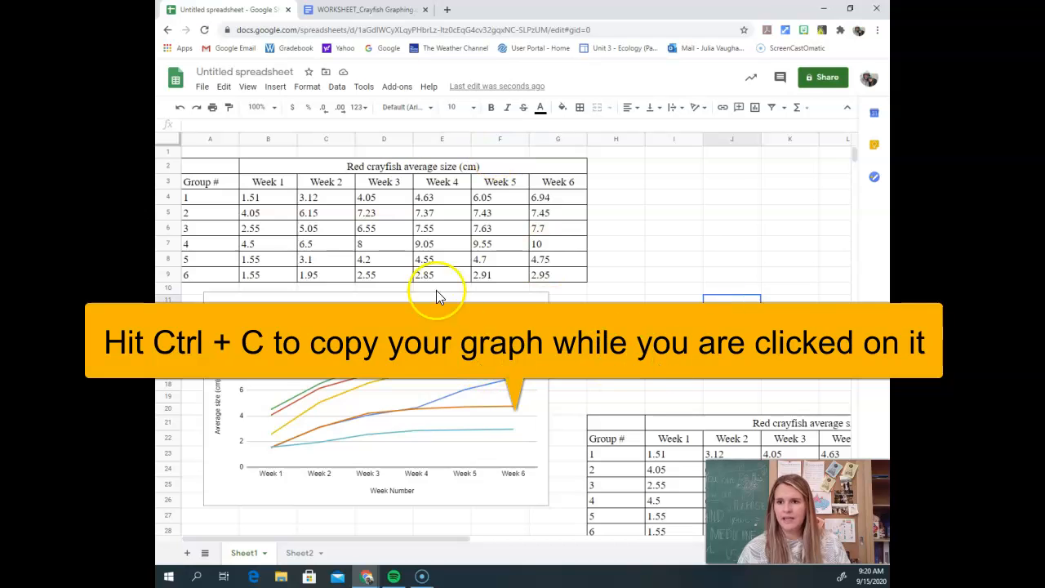
Step: Switch to the WORKSHEET_Crayfish Graphing document in Google Docs and go to the blank graphing grid
{"action": "left_click", "coordinate": [394, 11]}
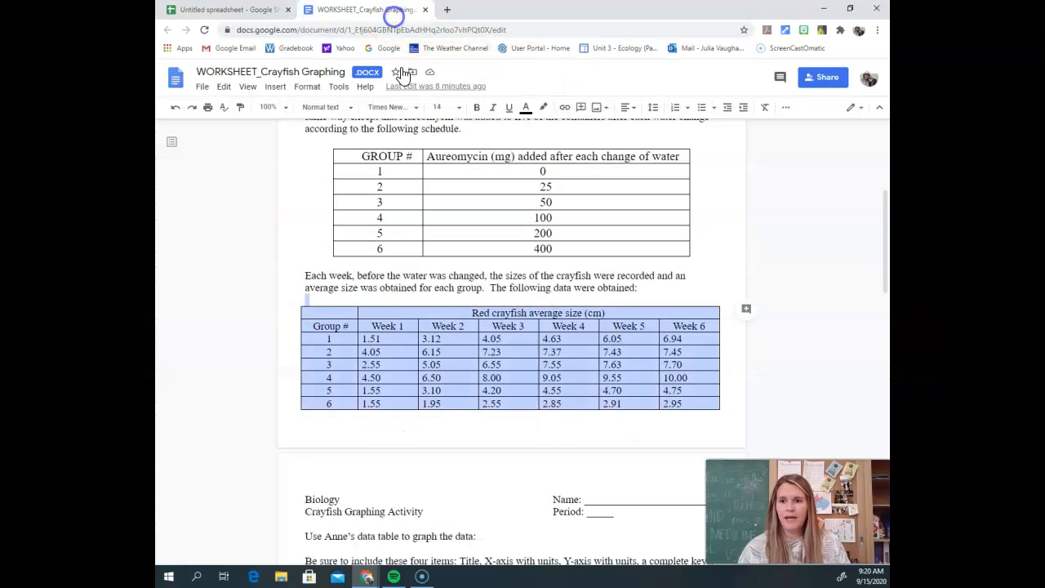
{"action": "scroll", "coordinate": [553, 389], "scroll_direction": "down", "scroll_amount": 10}
{"action": "scroll", "coordinate": [583, 350], "scroll_direction": "up", "scroll_amount": 2}
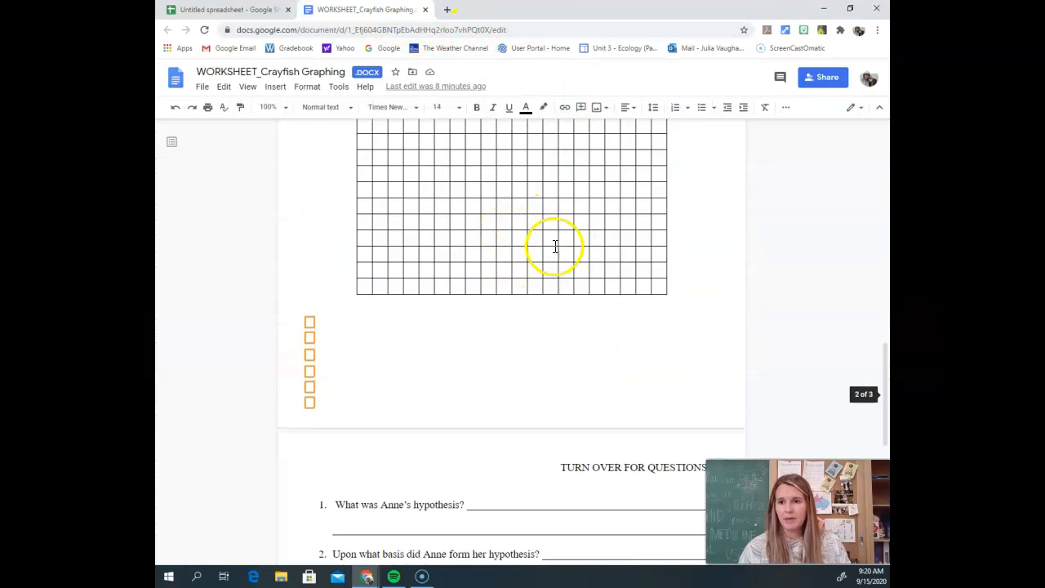
{"action": "scroll", "coordinate": [555, 247], "scroll_direction": "up", "scroll_amount": 3}
{"action": "left_click", "coordinate": [377, 206]}
{"action": "left_click_drag", "start_coordinate": [355, 202], "coordinate": [670, 498]}
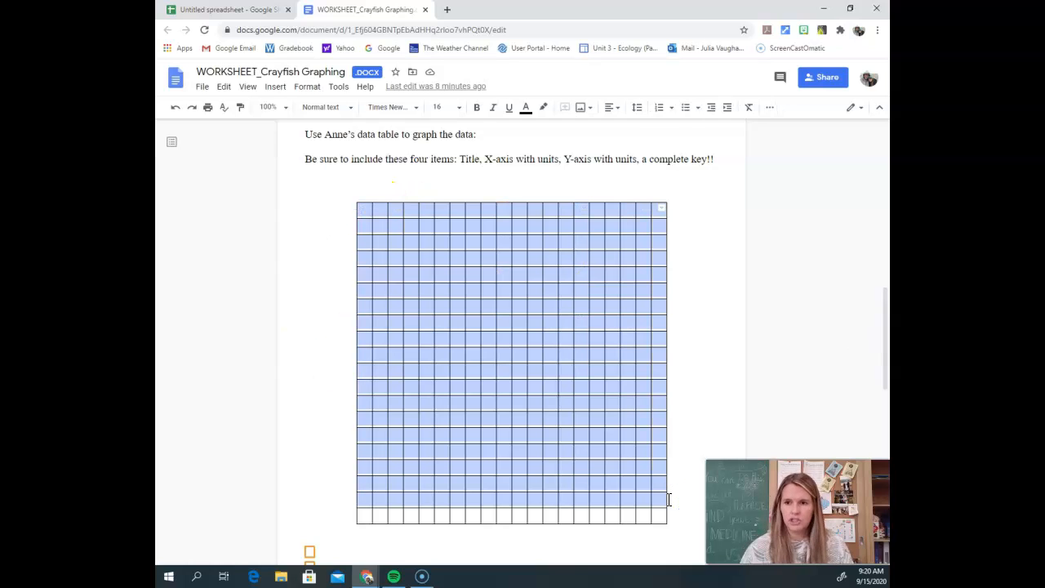
{"action": "left_click", "coordinate": [594, 322]}
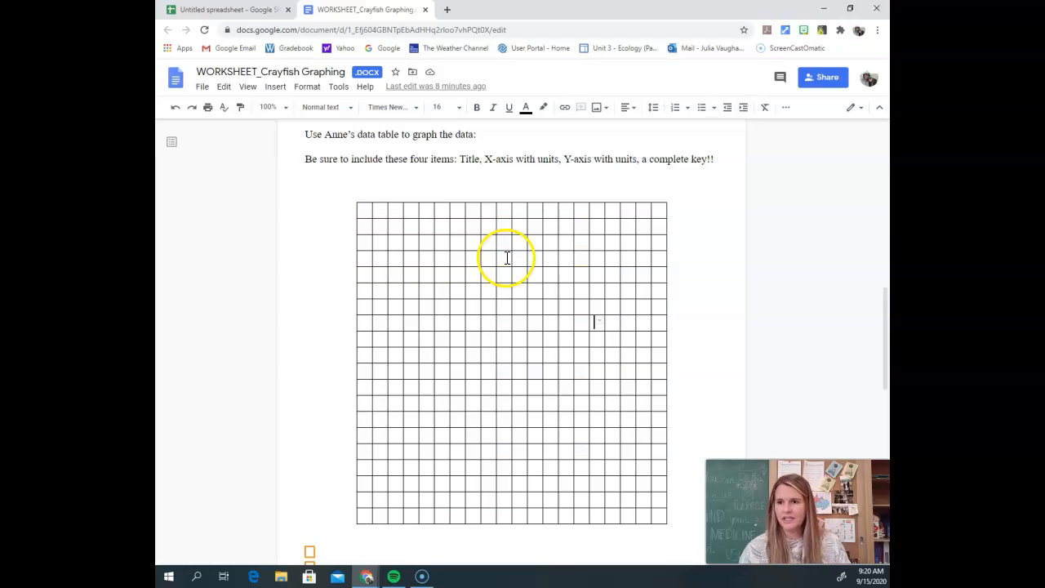
Step: Paste the copied line chart above the blank grid, linked to the spreadsheet, and select it
{"action": "left_click", "coordinate": [399, 179]}
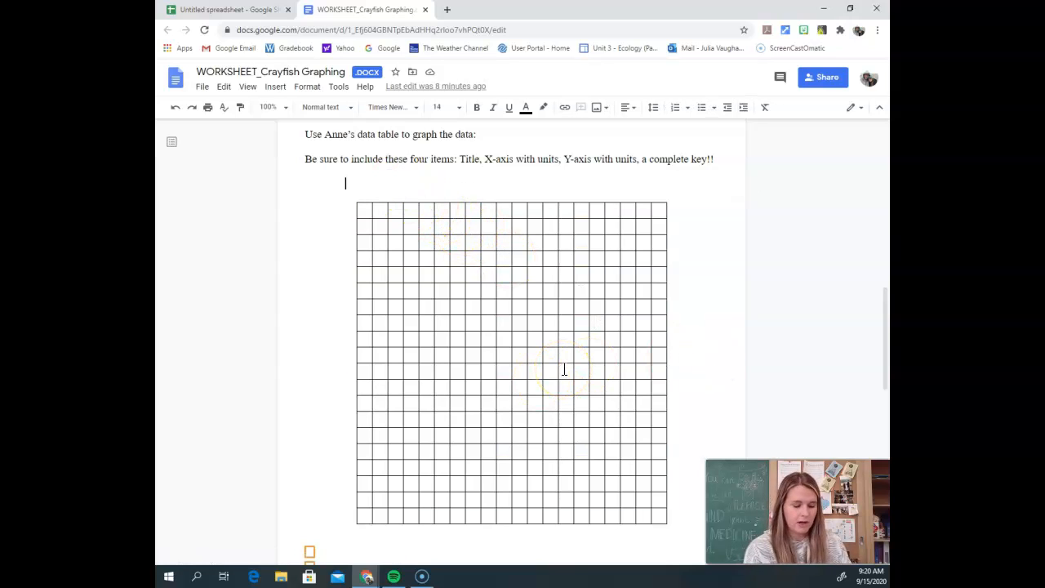
{"action": "key", "text": "ctrl+v"}
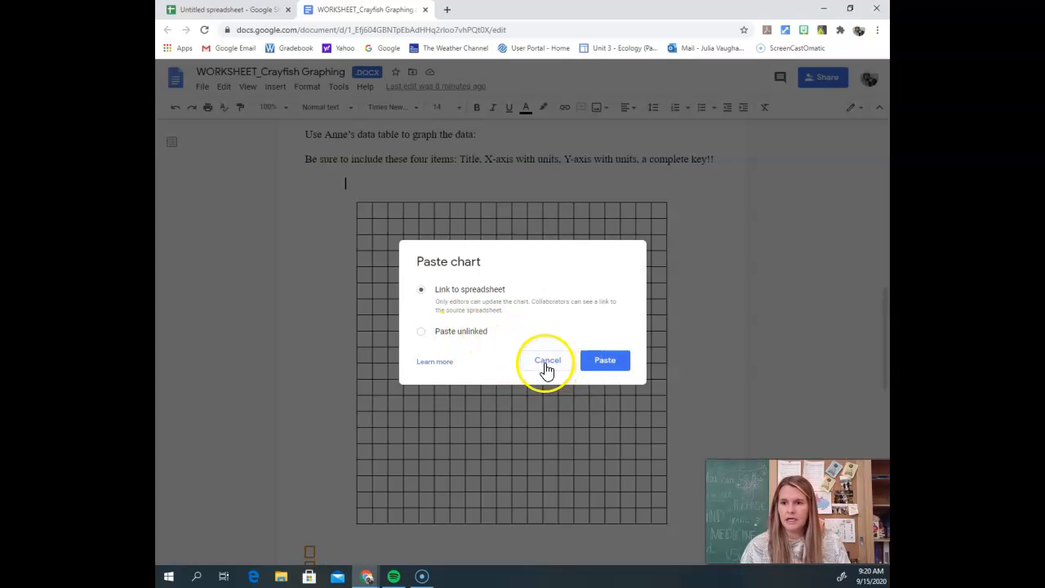
{"action": "left_click", "coordinate": [587, 362]}
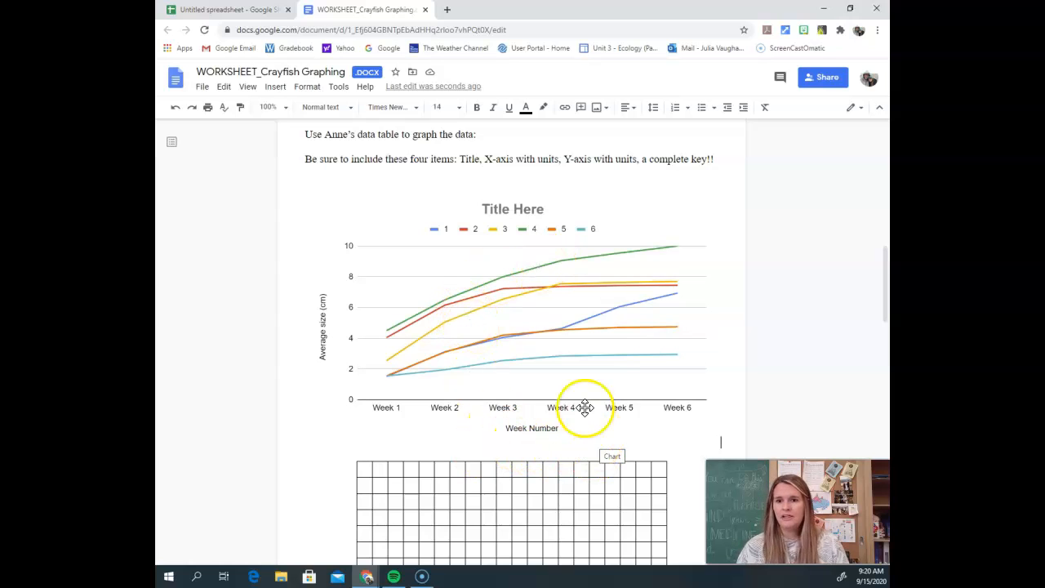
{"action": "left_click", "coordinate": [528, 361]}
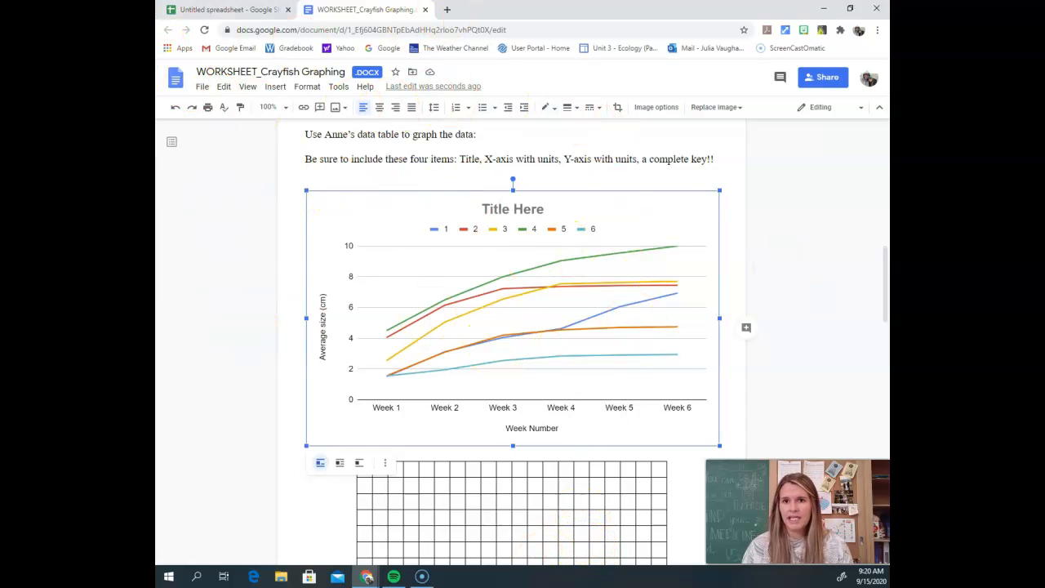
Step: Check the source chart in the spreadsheet and return to the worksheet document
{"action": "left_click", "coordinate": [232, 8]}
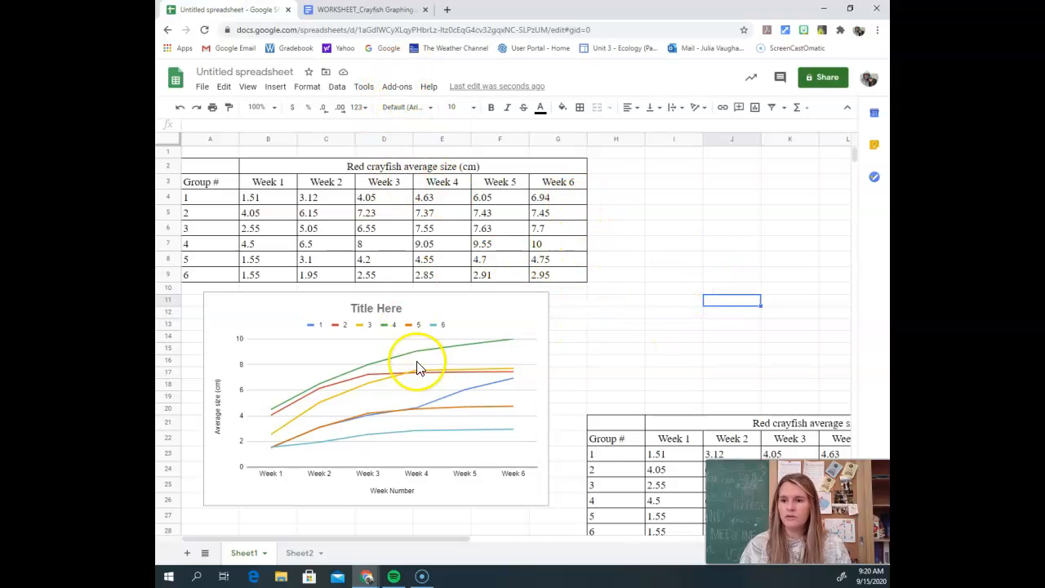
{"action": "left_click", "coordinate": [364, 10]}
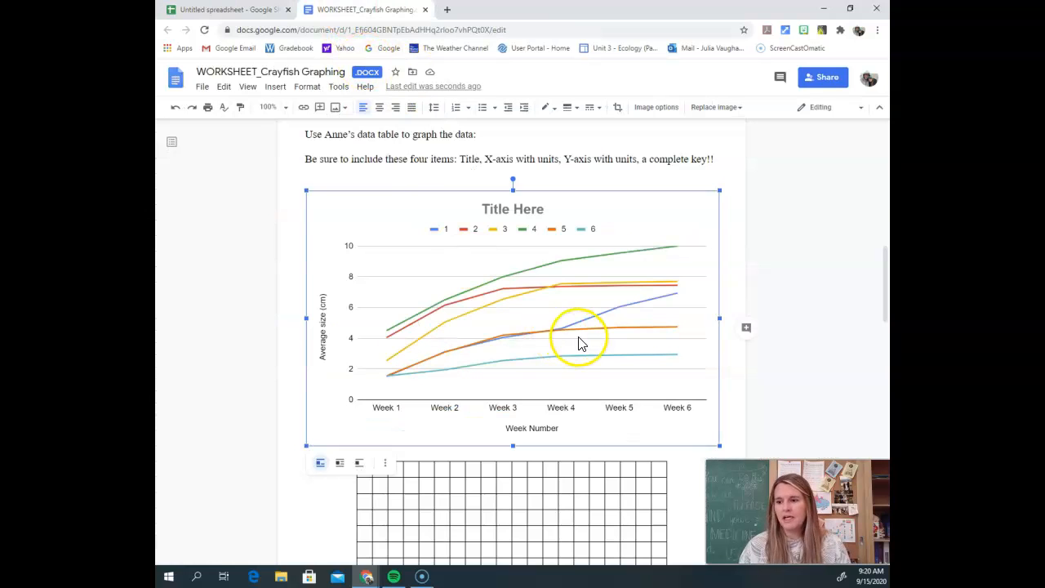